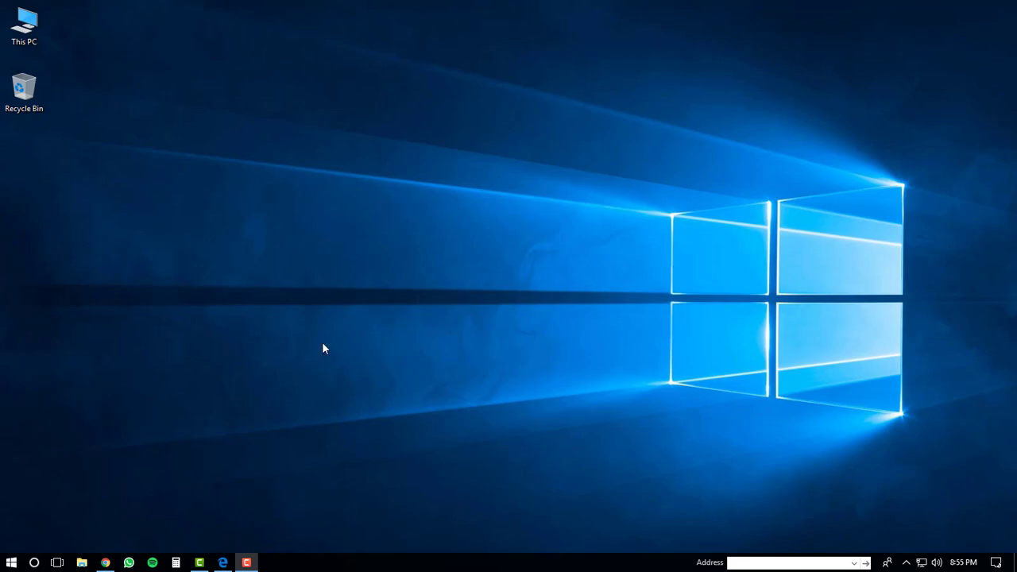
pyautogui.click(222, 562)
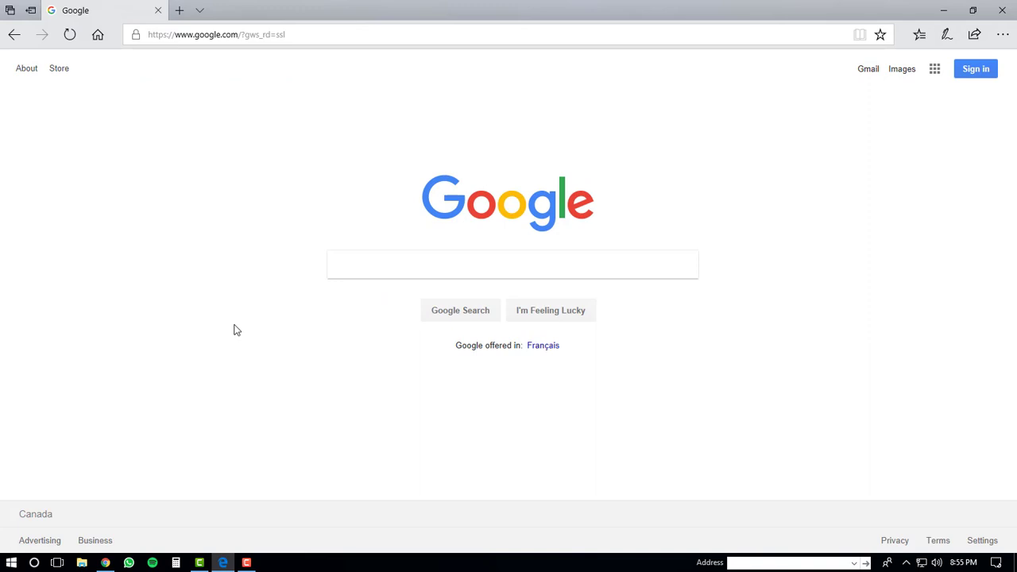
pyautogui.click(222, 36)
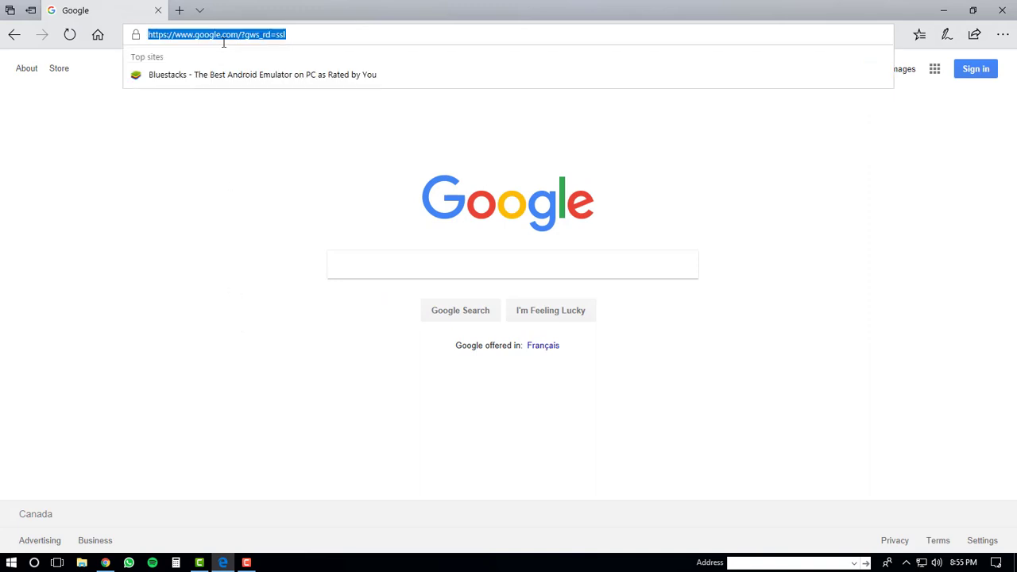
pyautogui.write('w')
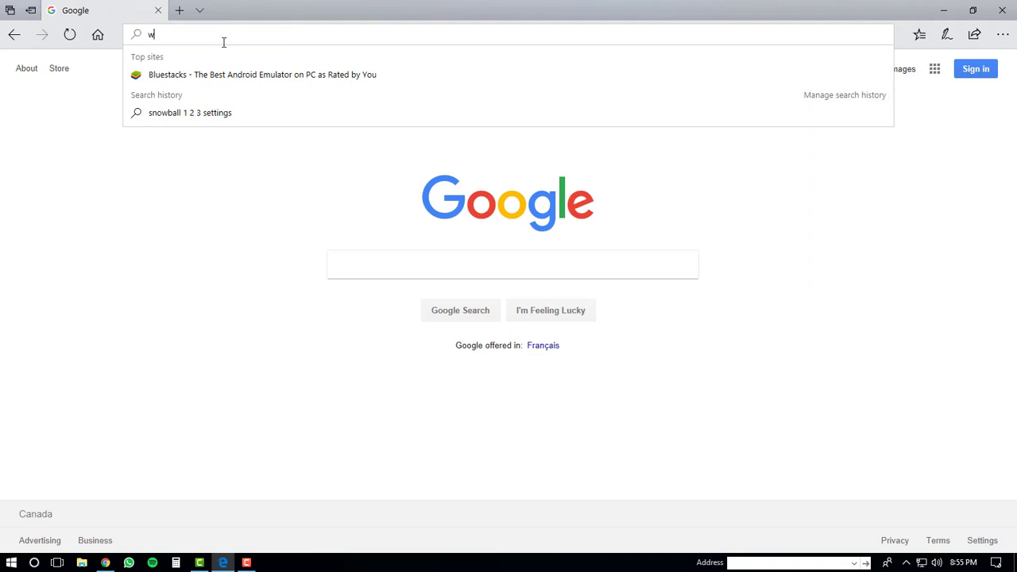
pyautogui.write('ww.bluestac')
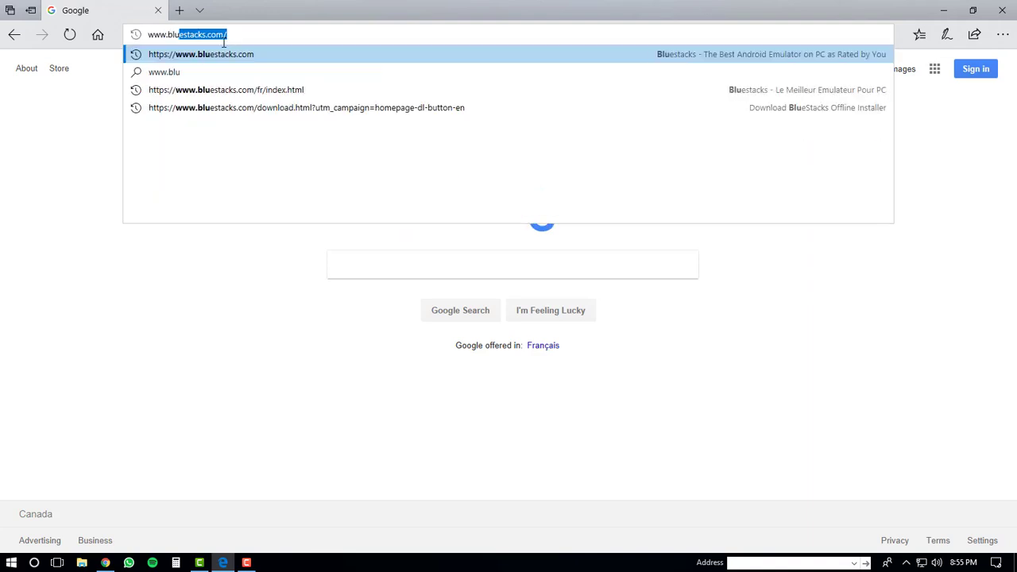
pyautogui.write('ks.com')
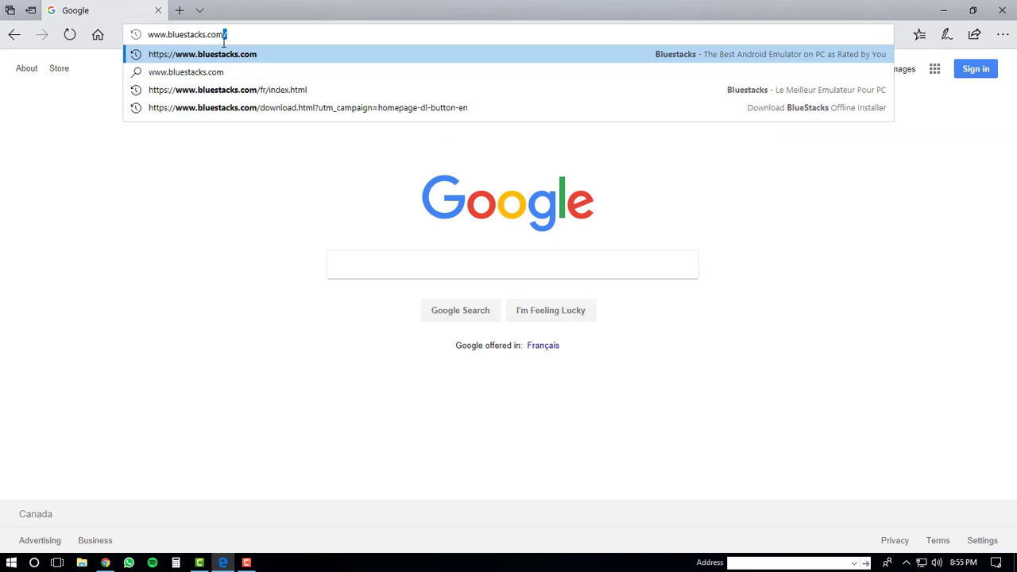
pyautogui.press('Return')
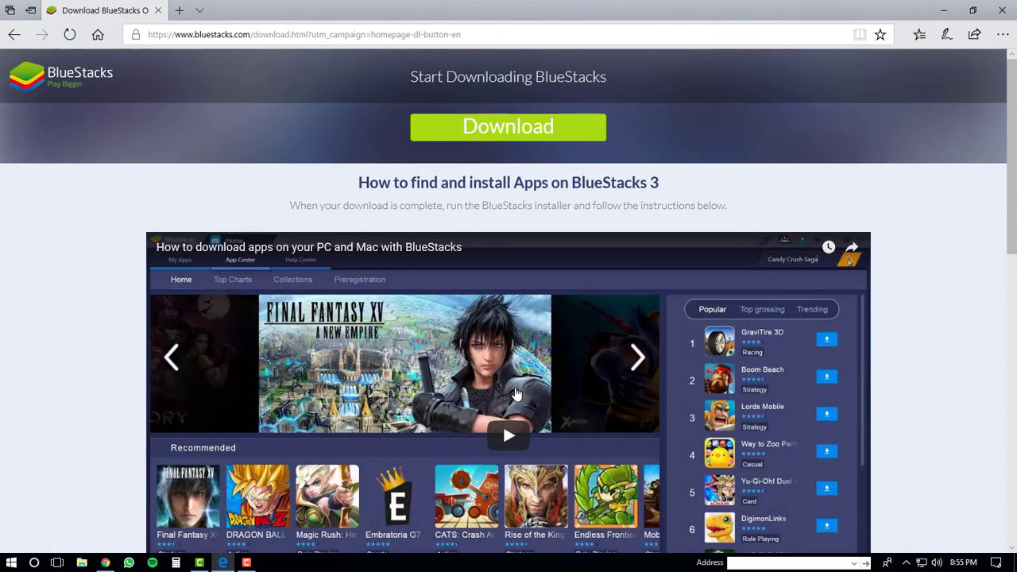
# Download the BlueStacks installer and save it in the Downloads folder under its suggested file name
pyautogui.click(499, 134)
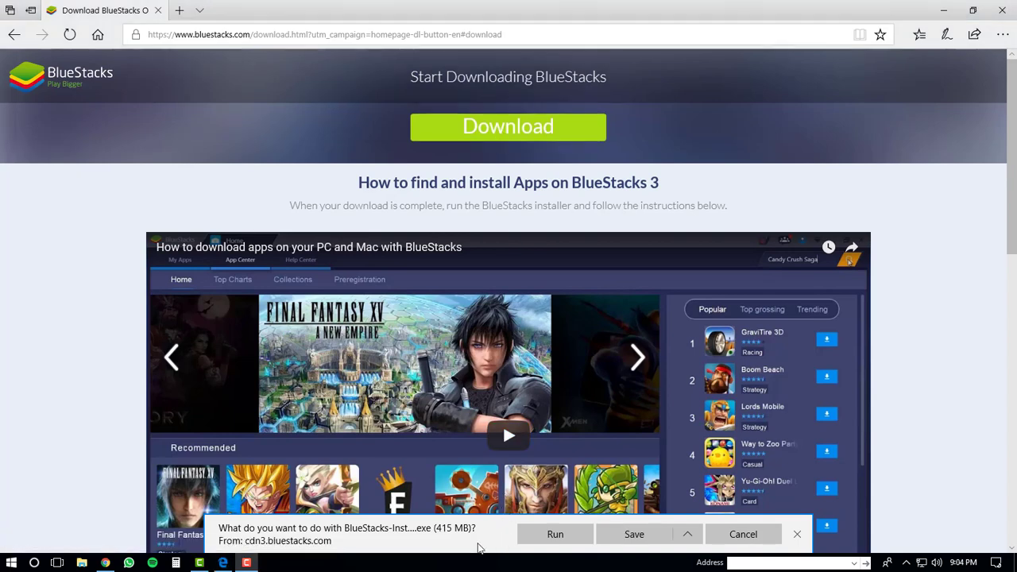
pyautogui.click(689, 536)
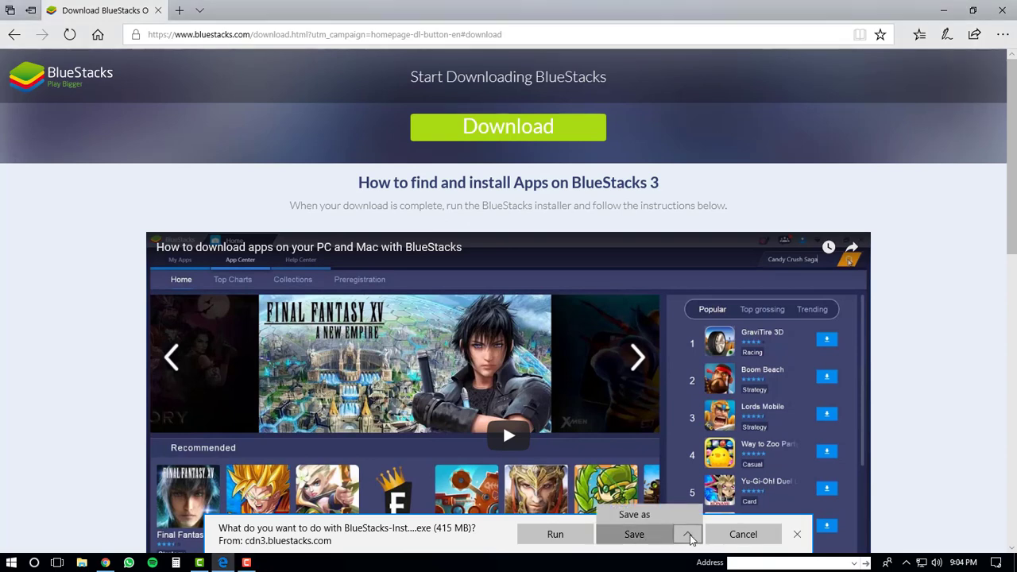
pyautogui.click(652, 515)
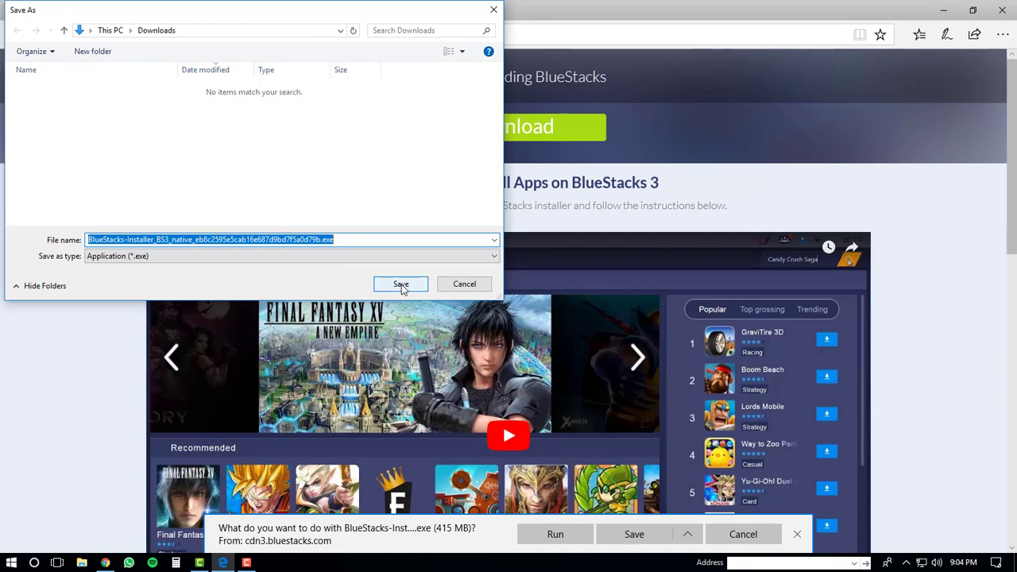
pyautogui.click(401, 285)
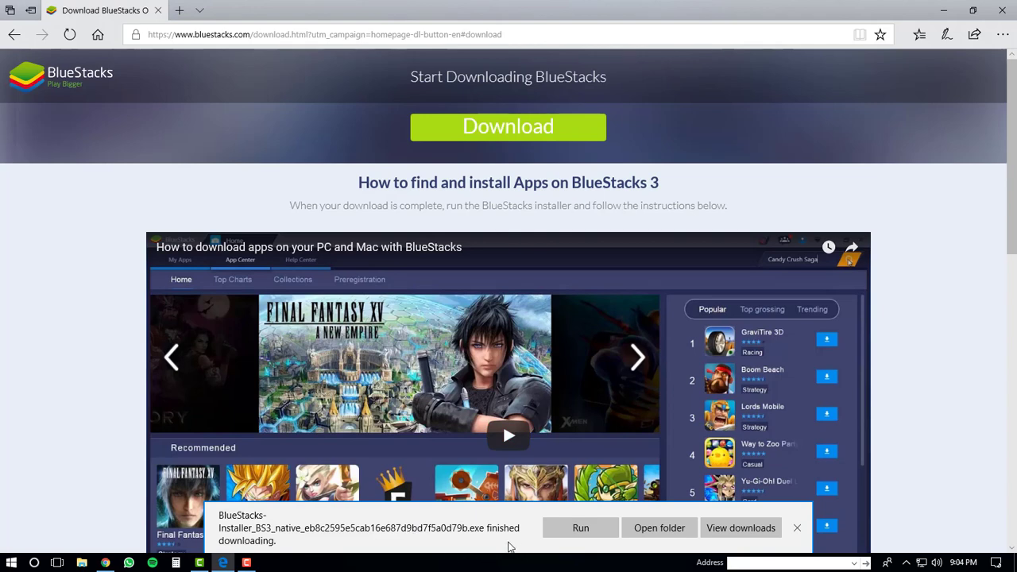
# Run the downloaded installer, install BlueStacks with the default options, and complete the setup so it starts
pyautogui.click(580, 528)
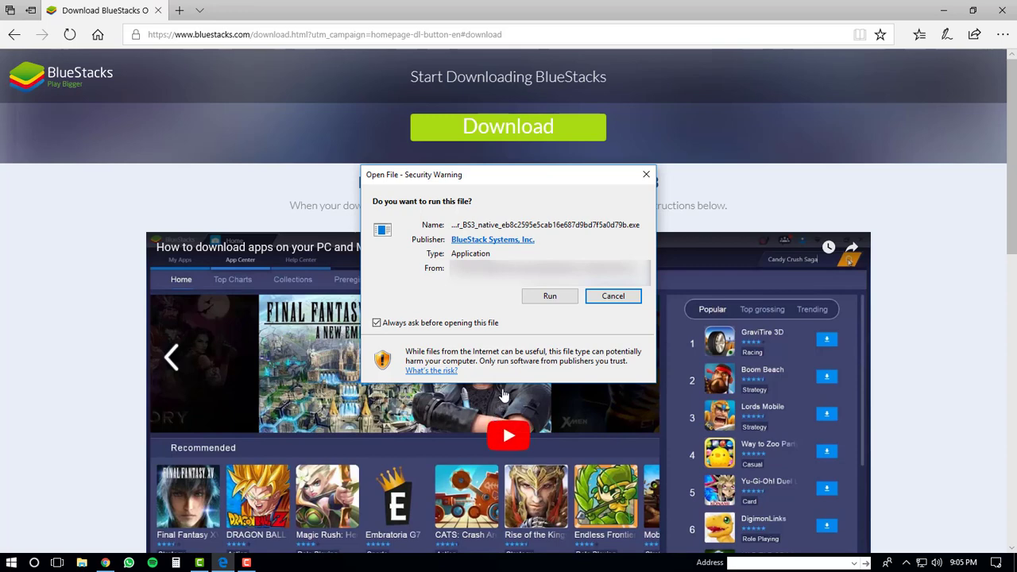
pyautogui.click(551, 297)
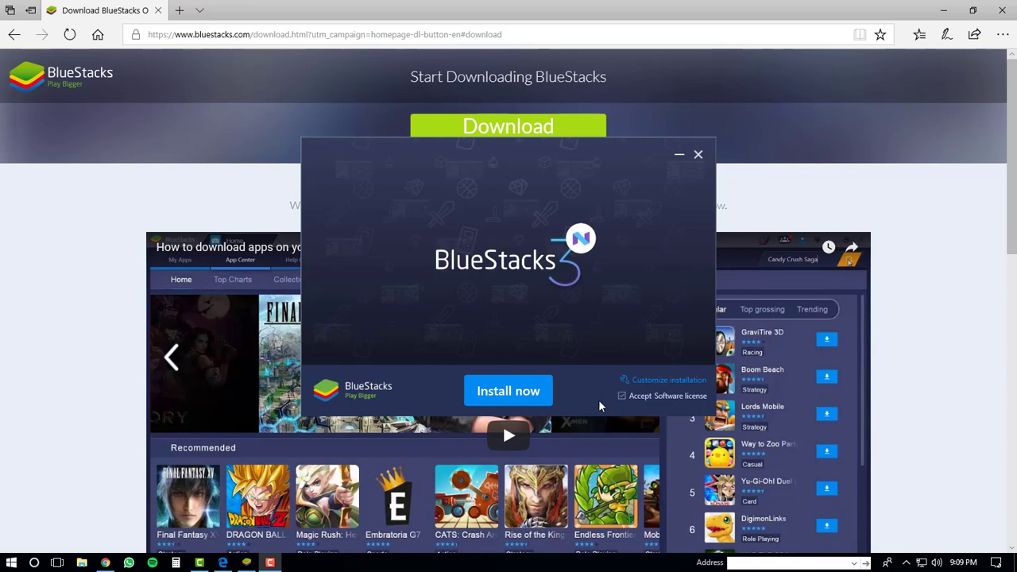
pyautogui.click(514, 391)
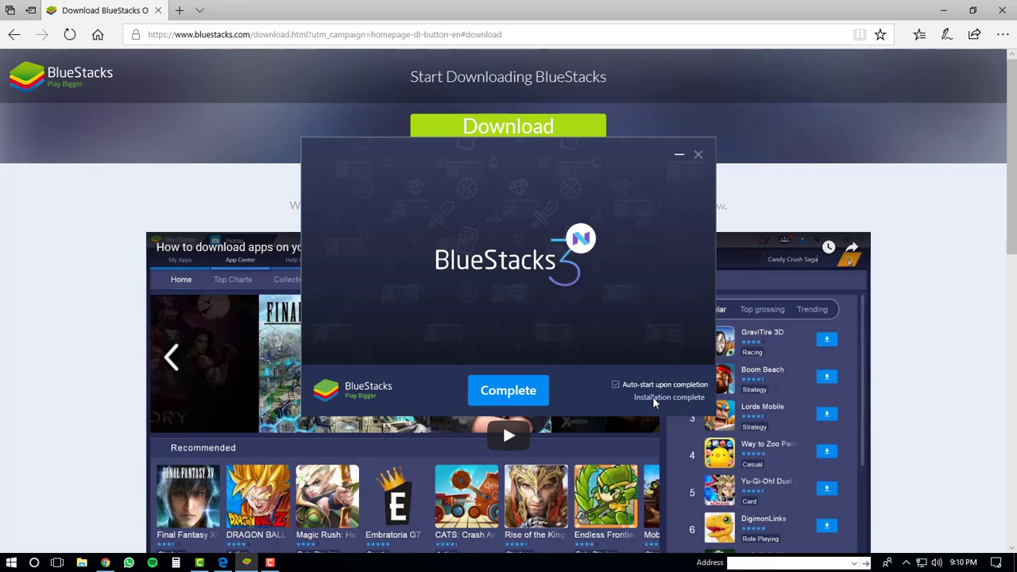
pyautogui.click(520, 393)
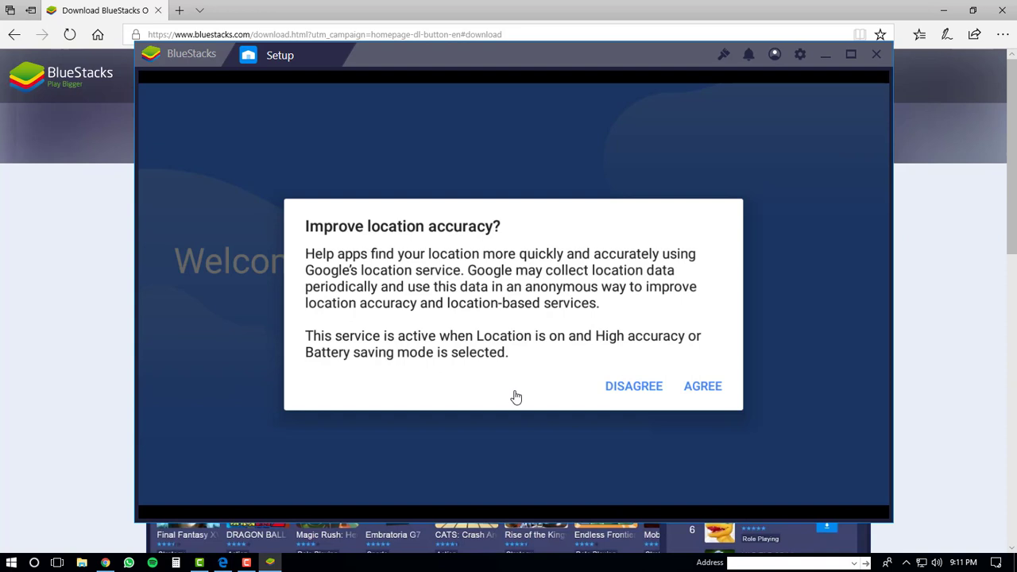
# Agree to improved location accuracy, turn location access for Google apps back on, and continue past the welcome screen in English (United States)
pyautogui.click(702, 389)
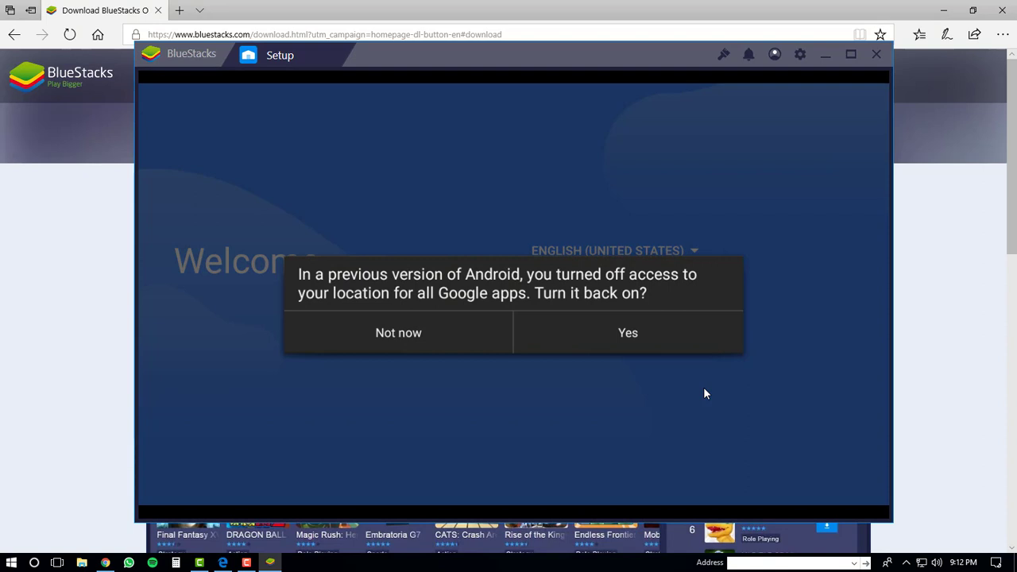
pyautogui.click(628, 334)
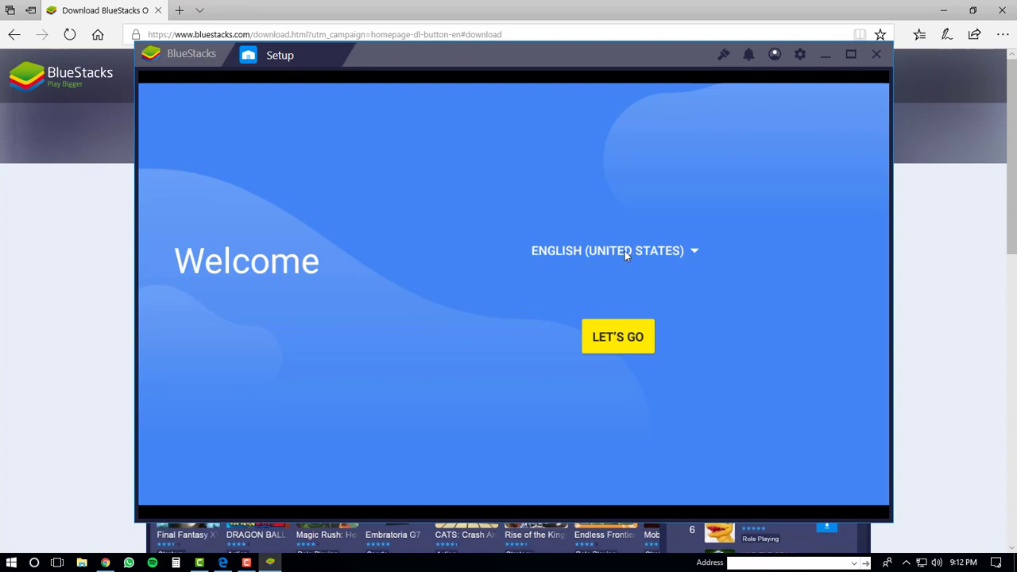
pyautogui.click(614, 341)
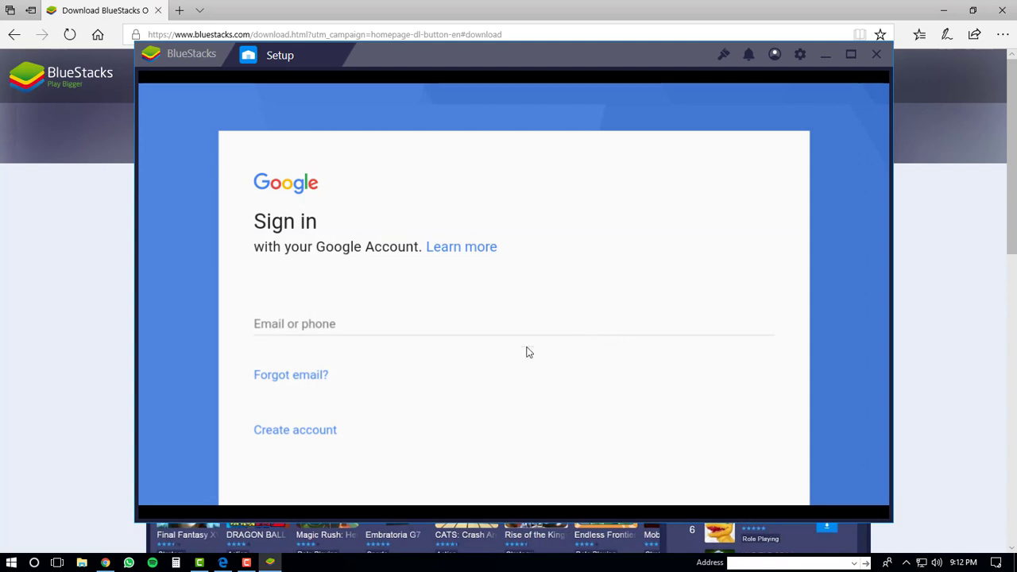
# Enter the Google account's e-mail address on the sign-in page and proceed to the password page
pyautogui.click(333, 331)
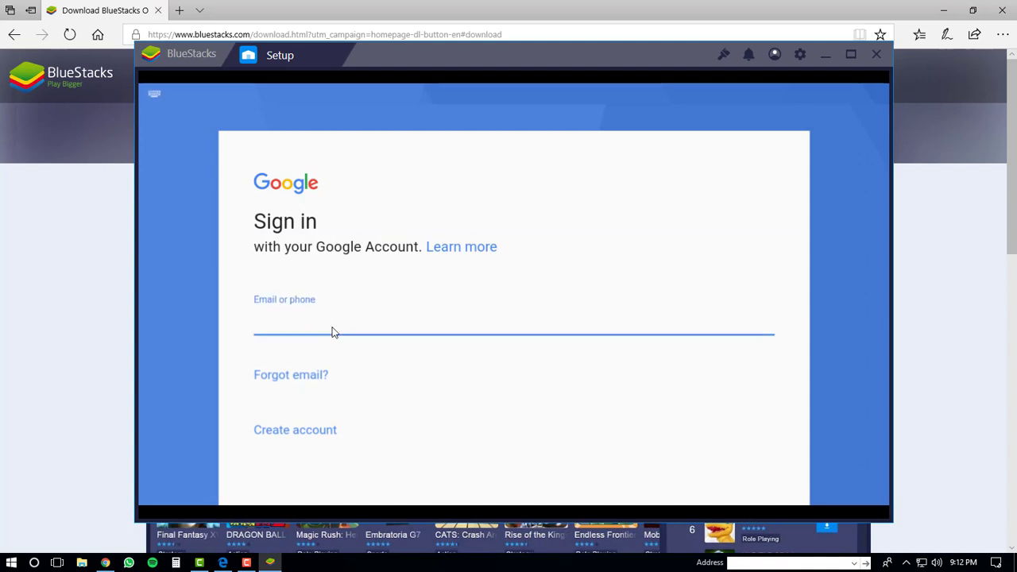
pyautogui.hotkey('ctrl', 'v')
pyautogui.write('username')
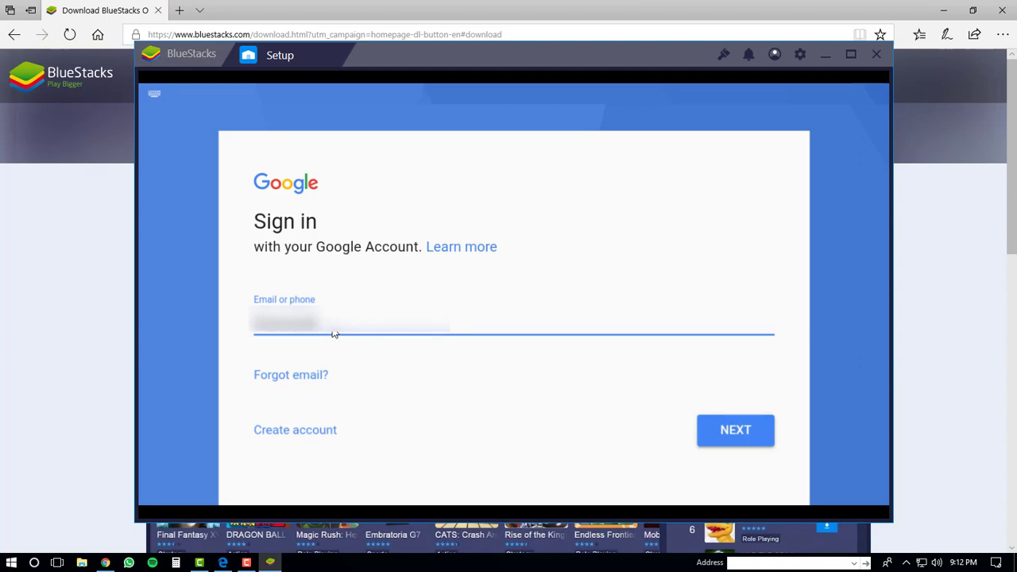
pyautogui.write('@gmail.com')
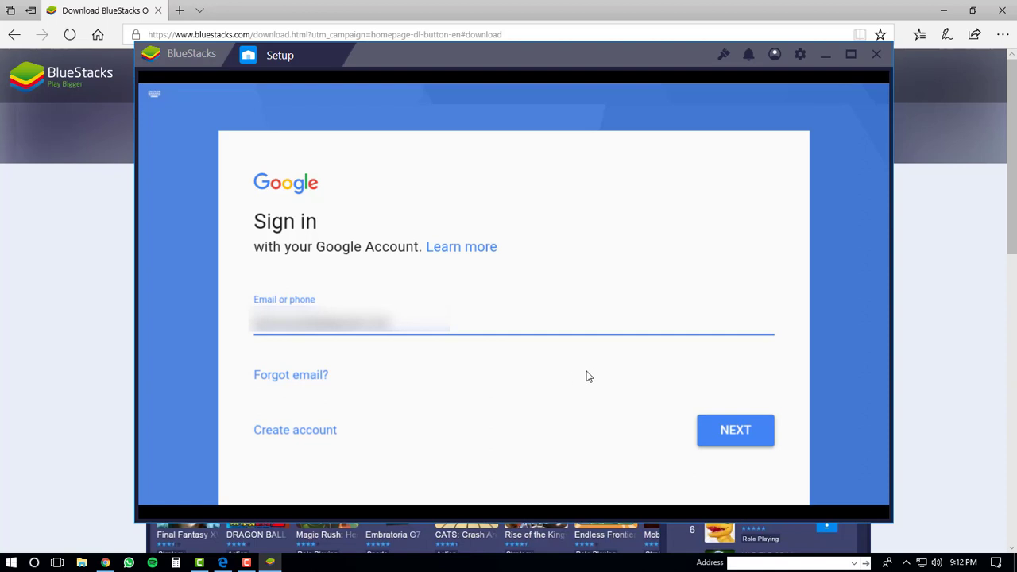
pyautogui.click(740, 433)
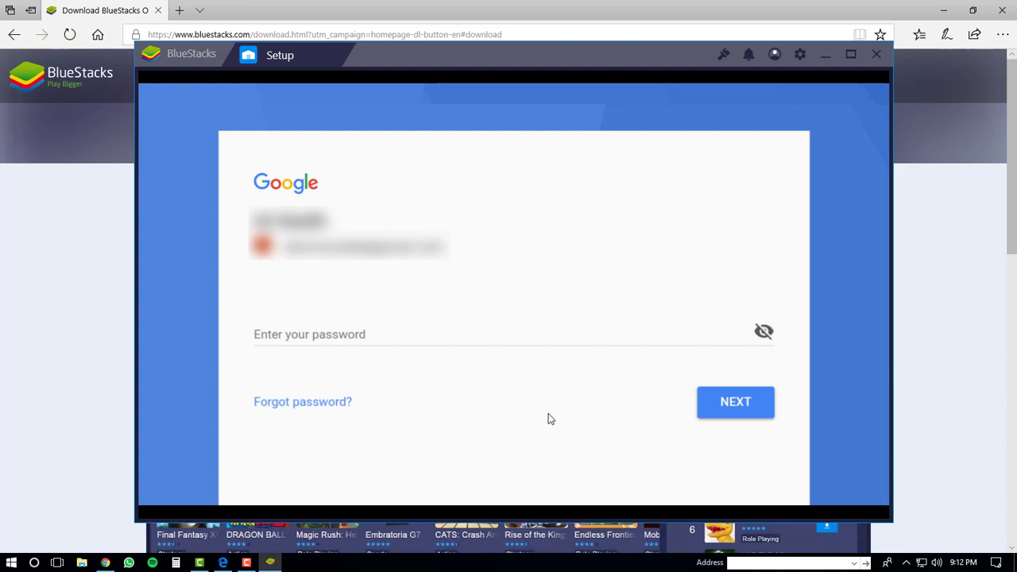
# Enter the Google account password and agree to the Terms of Service and Privacy Policy
pyautogui.click(318, 340)
pyautogui.write('****')
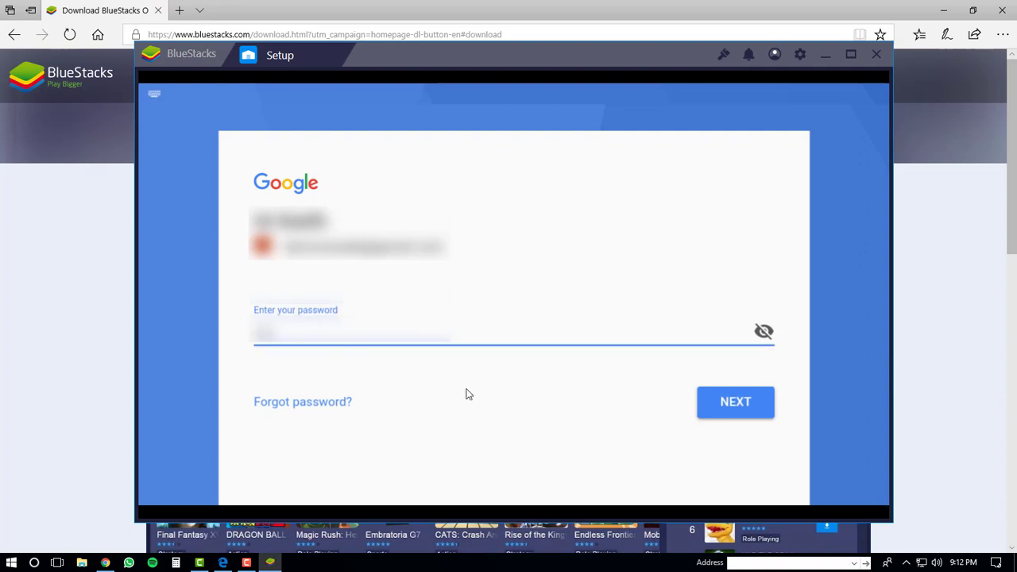
pyautogui.write('**')
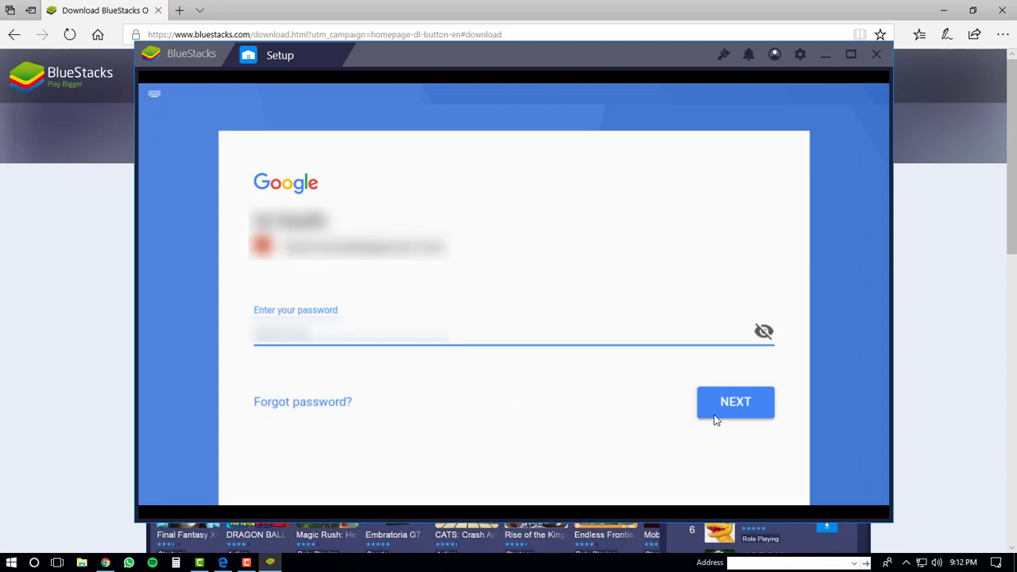
pyautogui.click(739, 406)
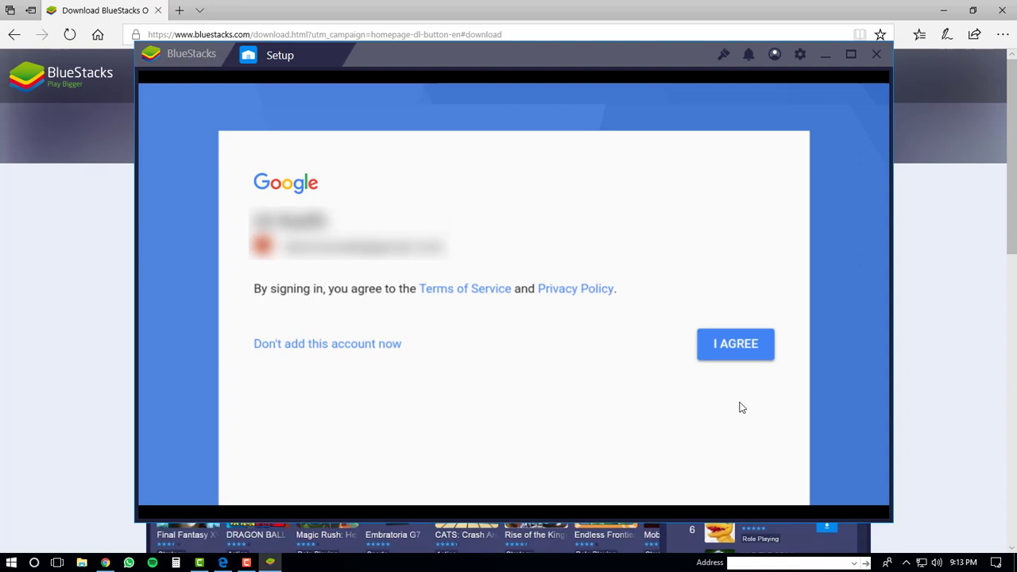
pyautogui.click(735, 344)
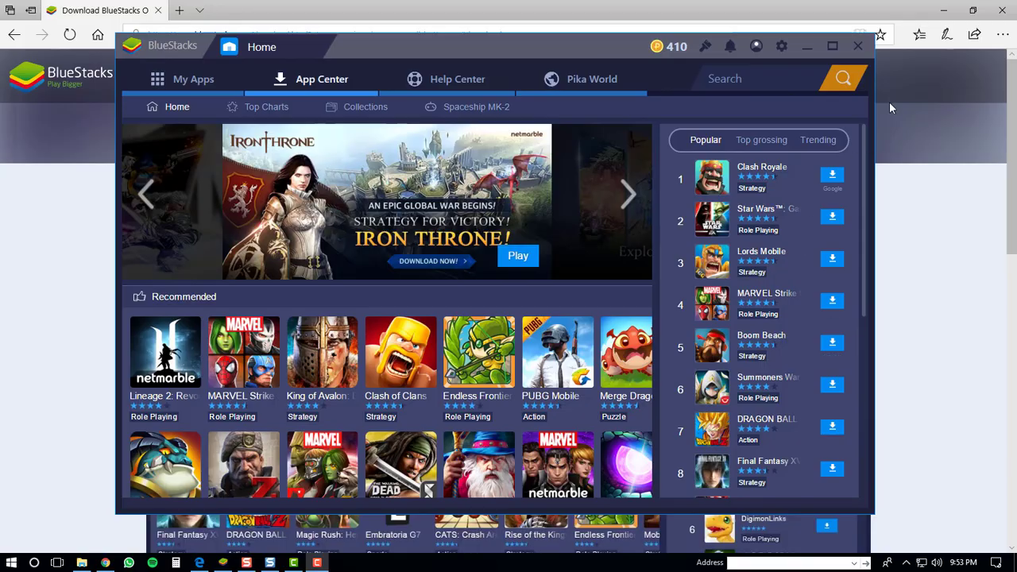
# Minimize the browser window and open Google Play from the System app folder in BlueStacks
pyautogui.click(943, 14)
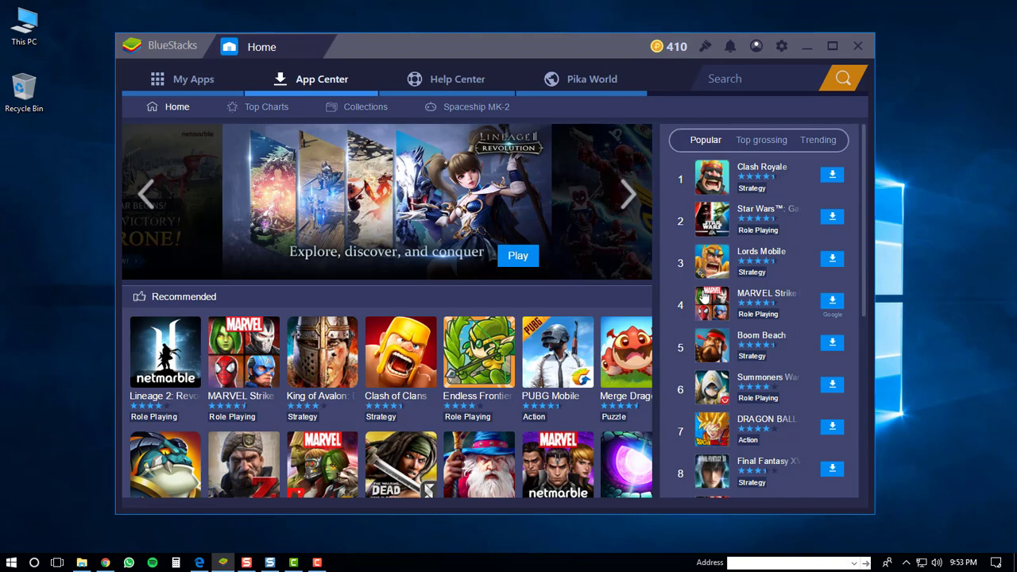
pyautogui.click(188, 83)
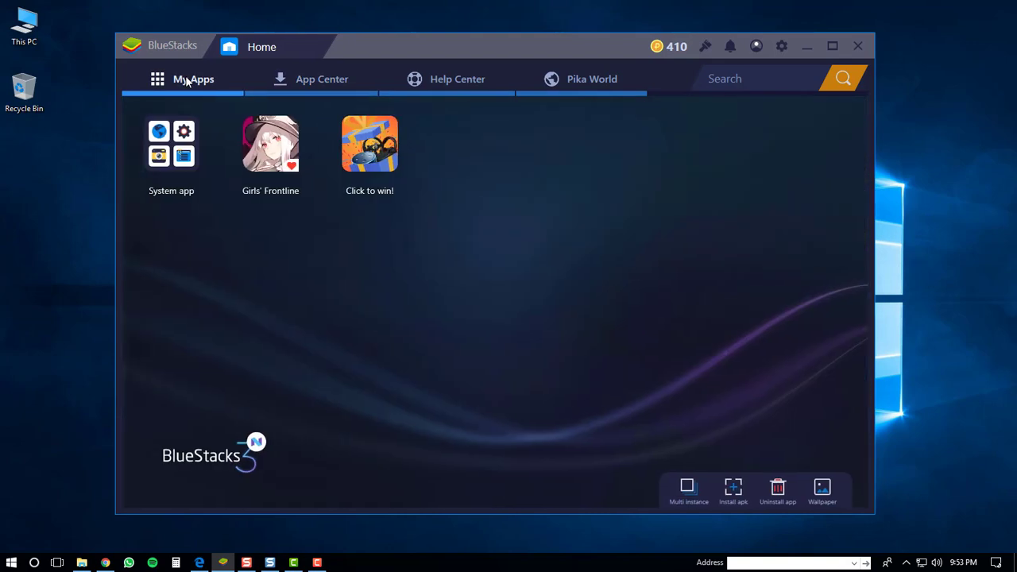
pyautogui.click(172, 156)
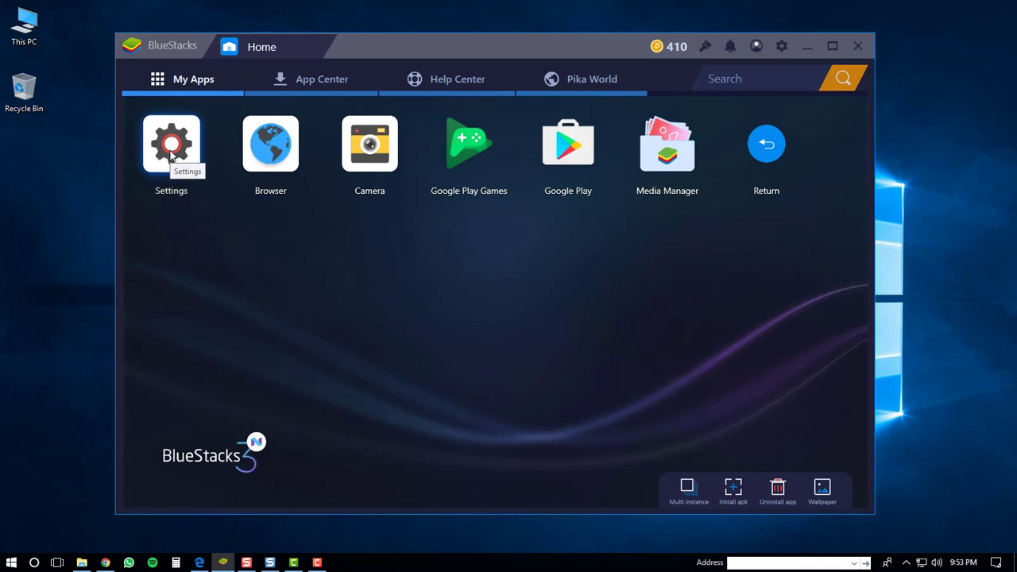
pyautogui.click(566, 156)
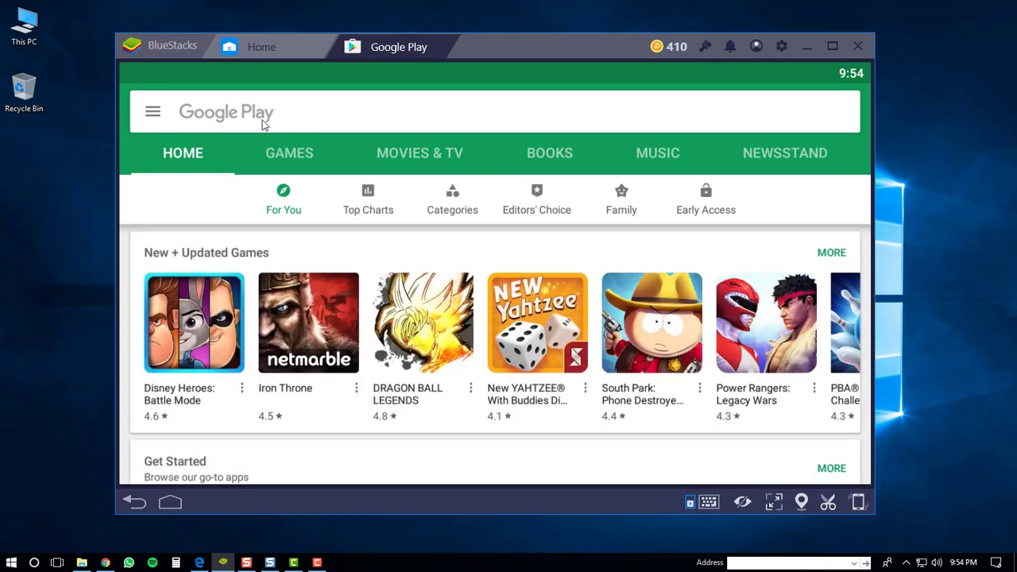
# Search Google Play for "love balls" and open the store page of the Love Balls game
pyautogui.click(247, 121)
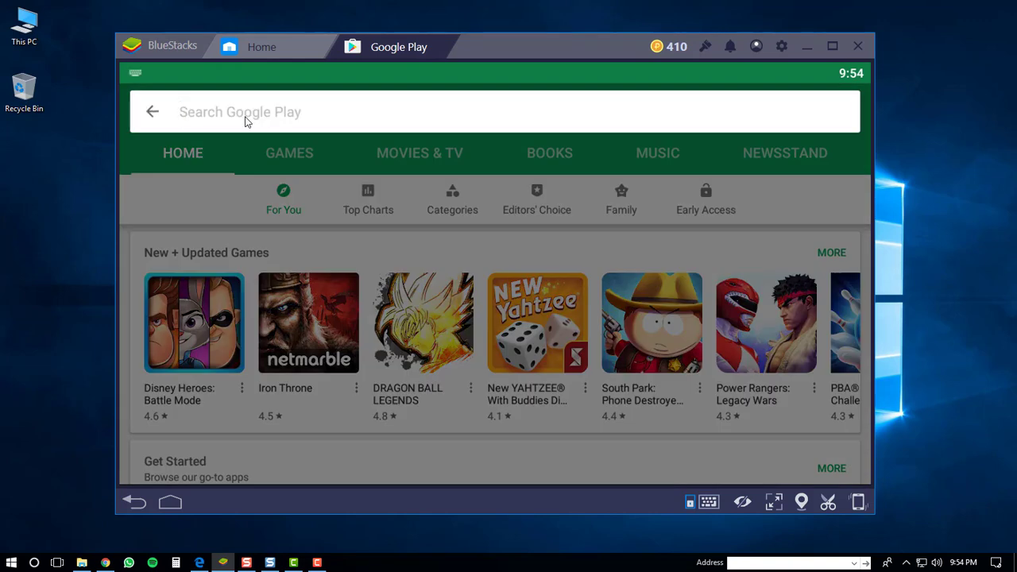
pyautogui.write('love ')
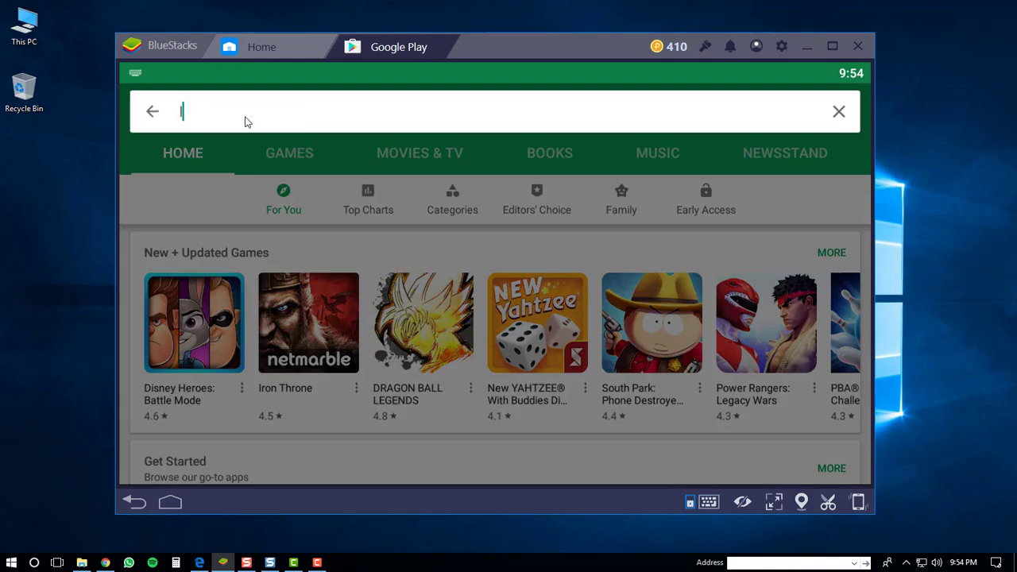
pyautogui.write('balls')
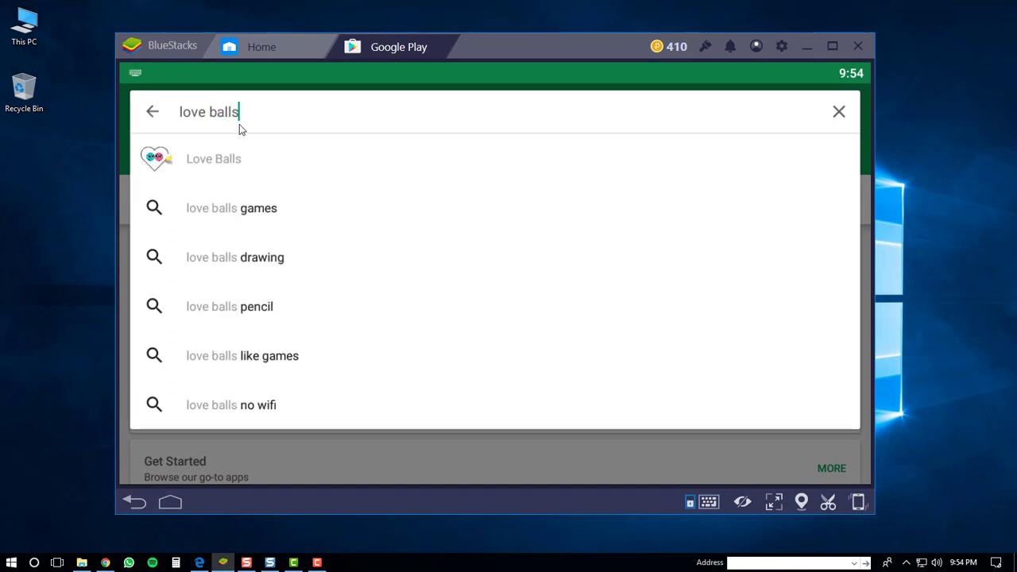
pyautogui.click(215, 159)
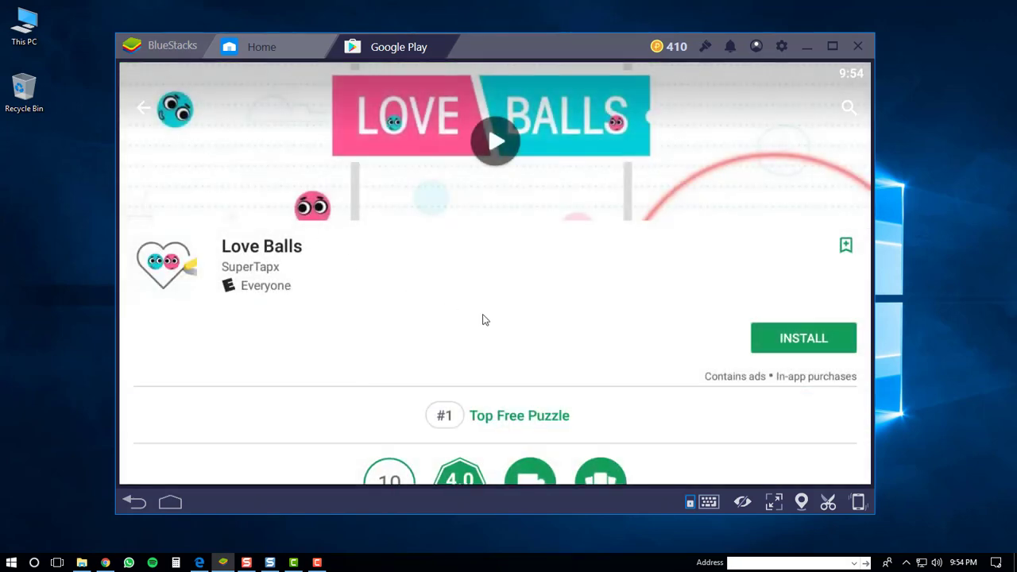
# Install Love Balls with the requested permissions accepted, launch the game, and dismiss the installation notification
pyautogui.click(800, 346)
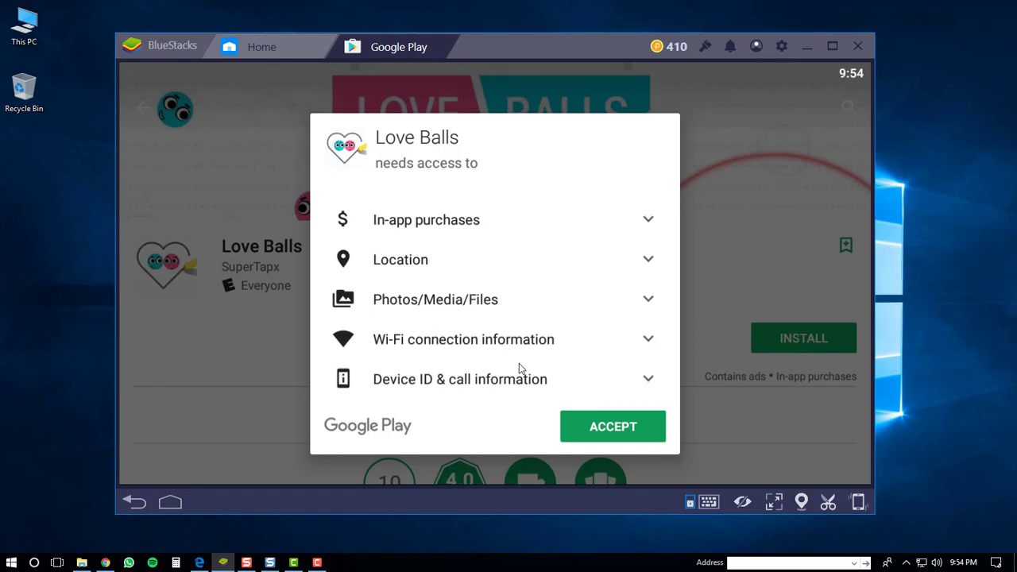
pyautogui.click(613, 427)
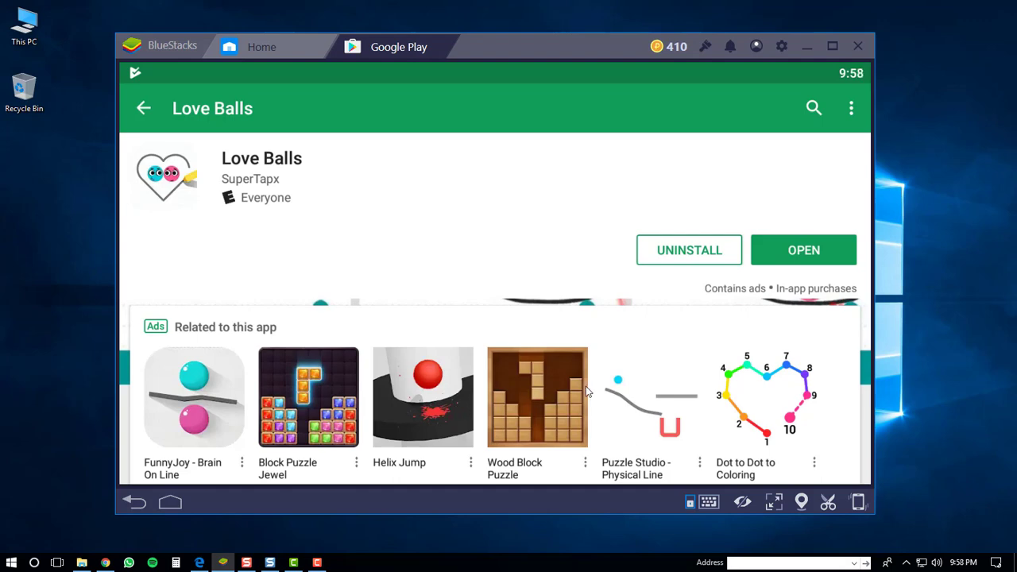
pyautogui.click(808, 251)
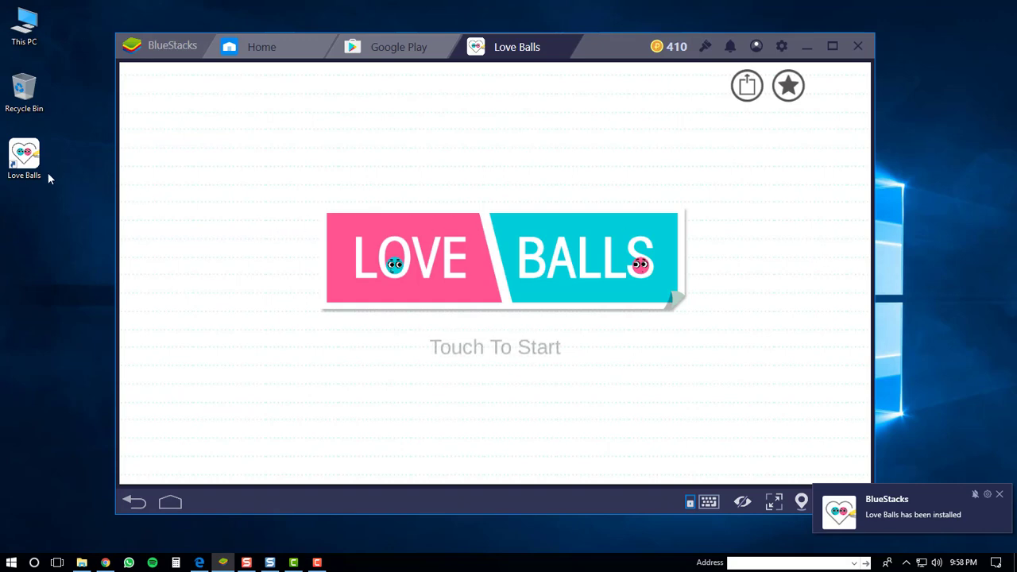
pyautogui.click(912, 528)
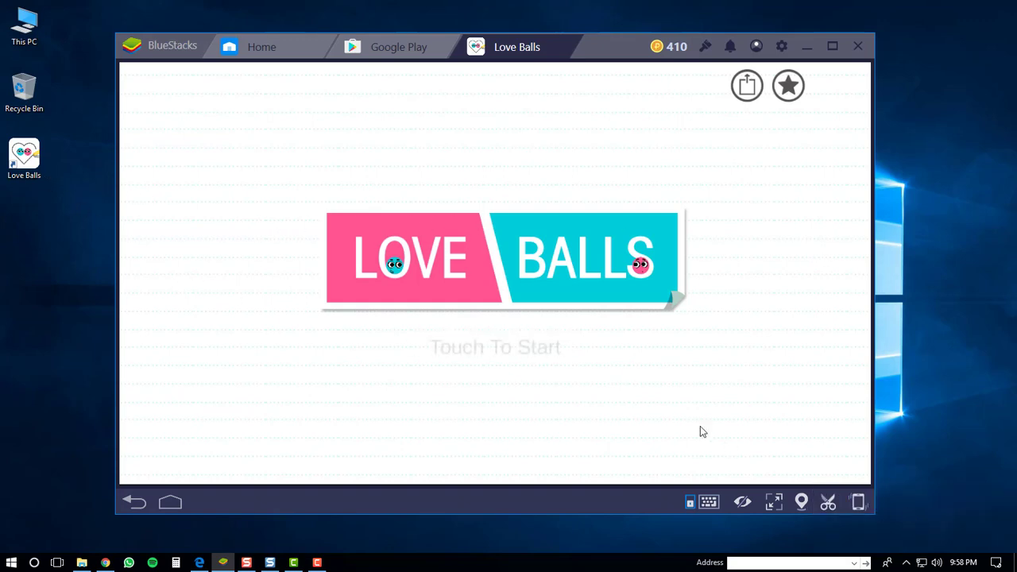